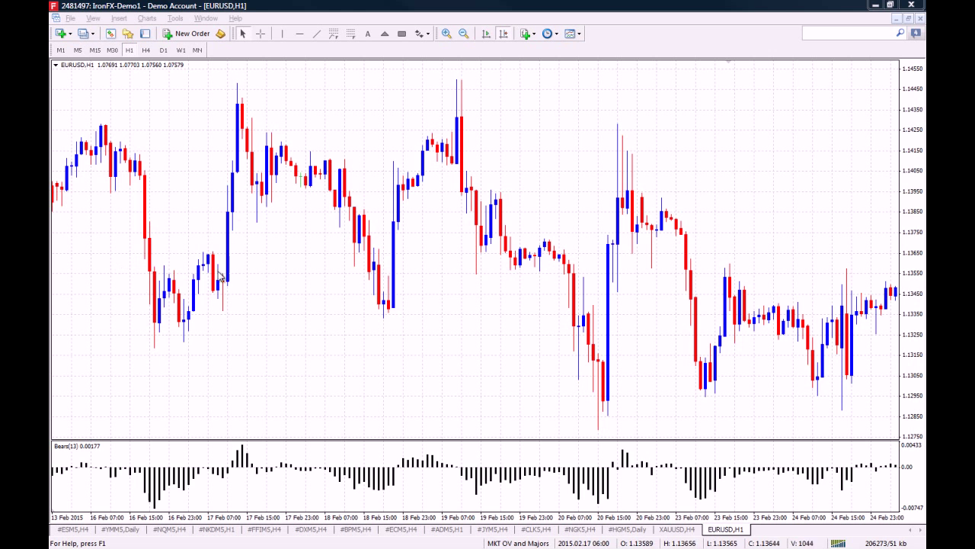
Measure bars with the crosshair, then box the flat 17 Feb stretch on Bears Power and price
middle_click(147, 150)
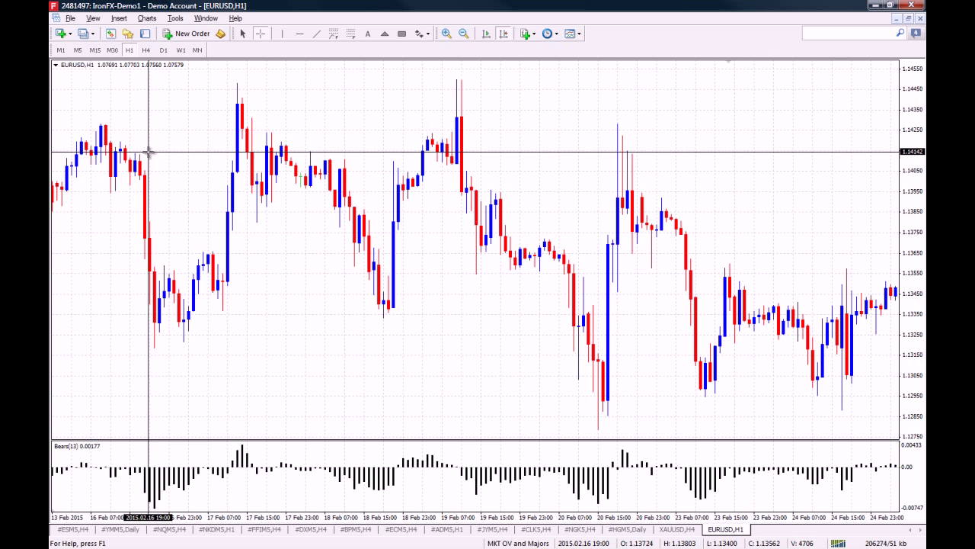
left_click_drag(74, 113, 586, 406)
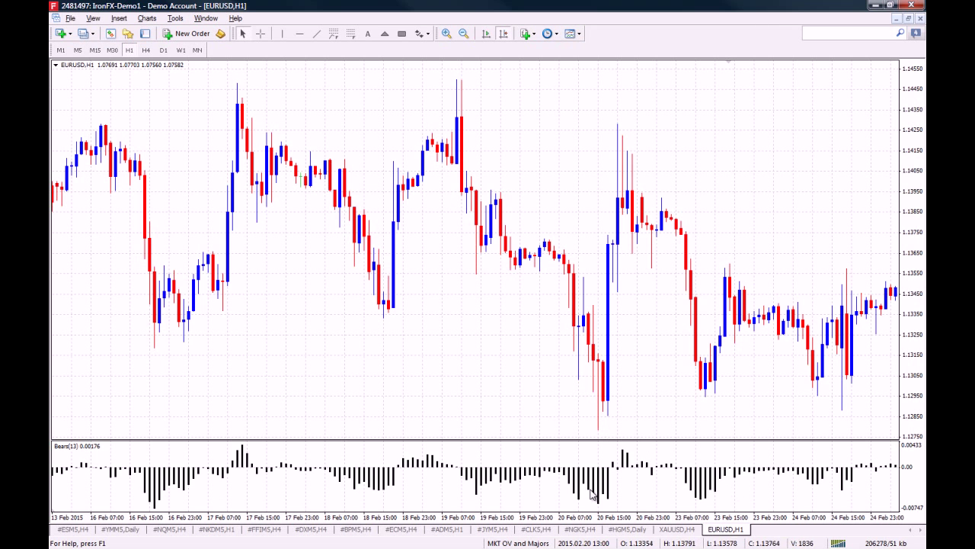
left_click(402, 33)
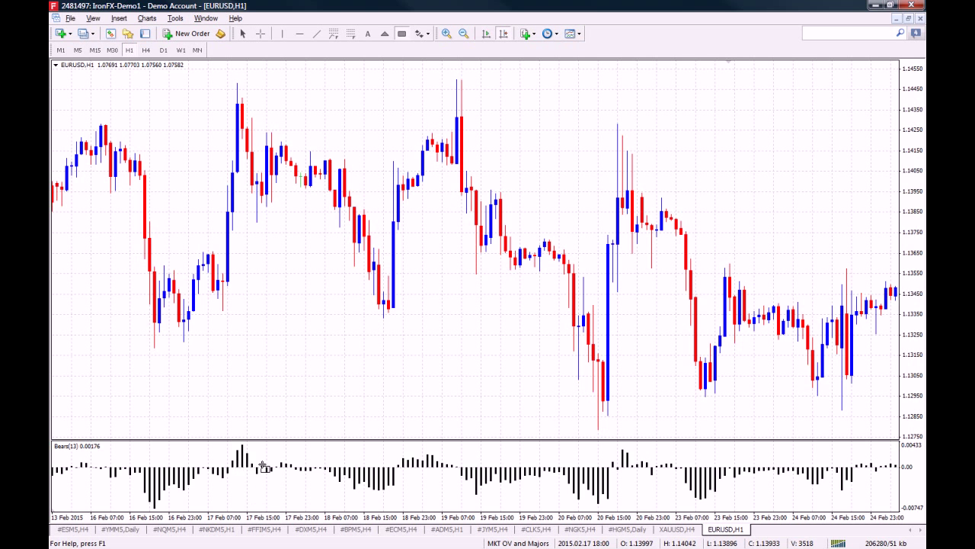
mouse_move(256, 460)
left_mouse_down()
mouse_move(271, 476)
mouse_move(329, 475)
left_mouse_up()
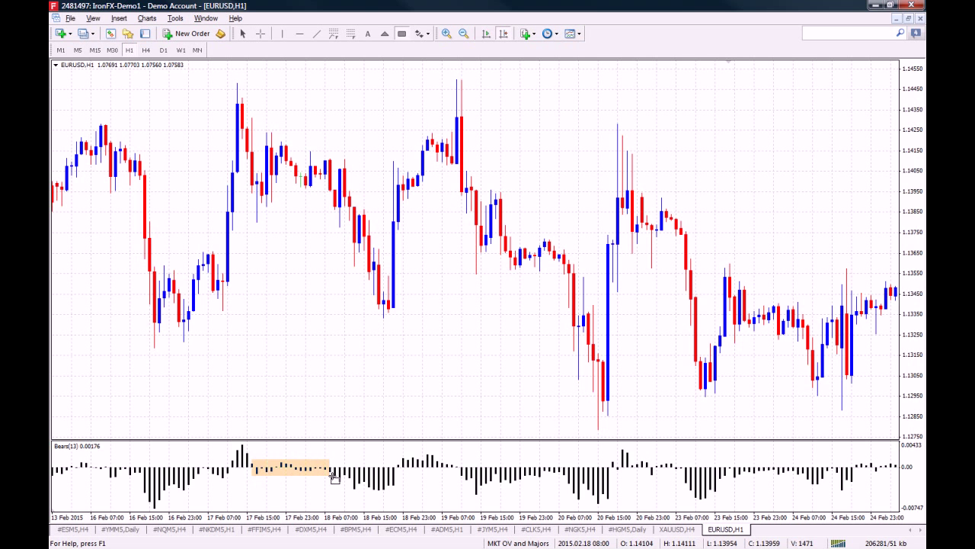
left_click(401, 34)
left_click_drag(262, 133, 328, 194)
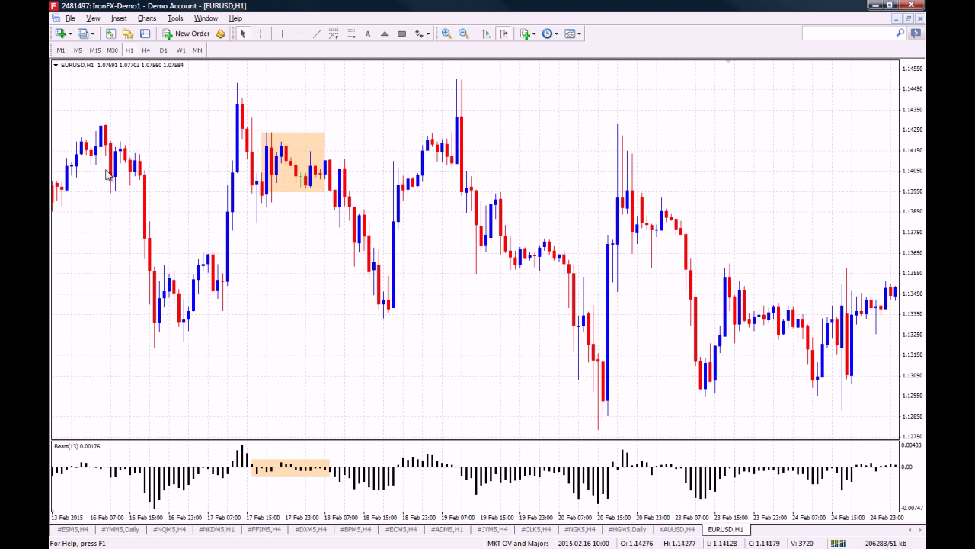
Draw orange rectangles over the 16 Feb, 23 Feb and 20 Feb price declines
left_click(402, 34)
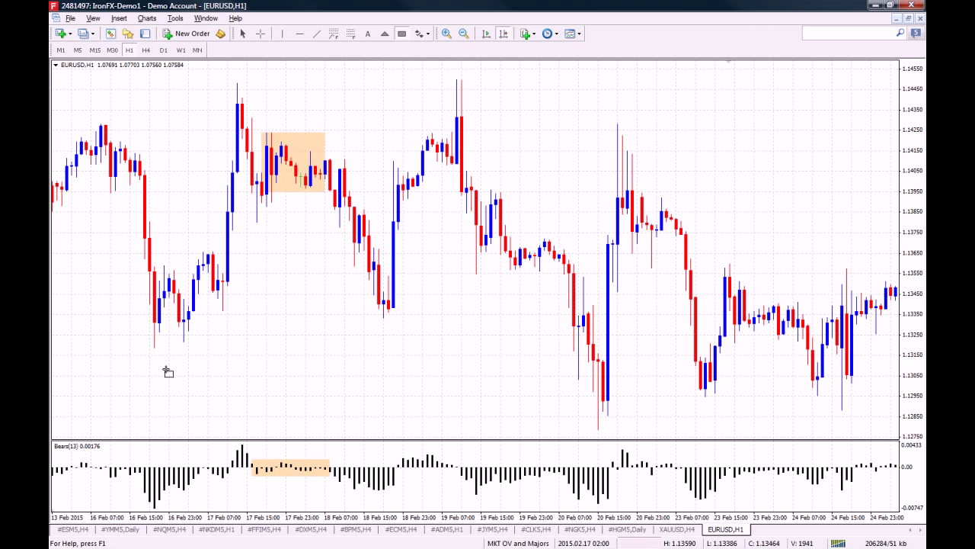
left_click_drag(131, 157, 163, 352)
left_click(401, 34)
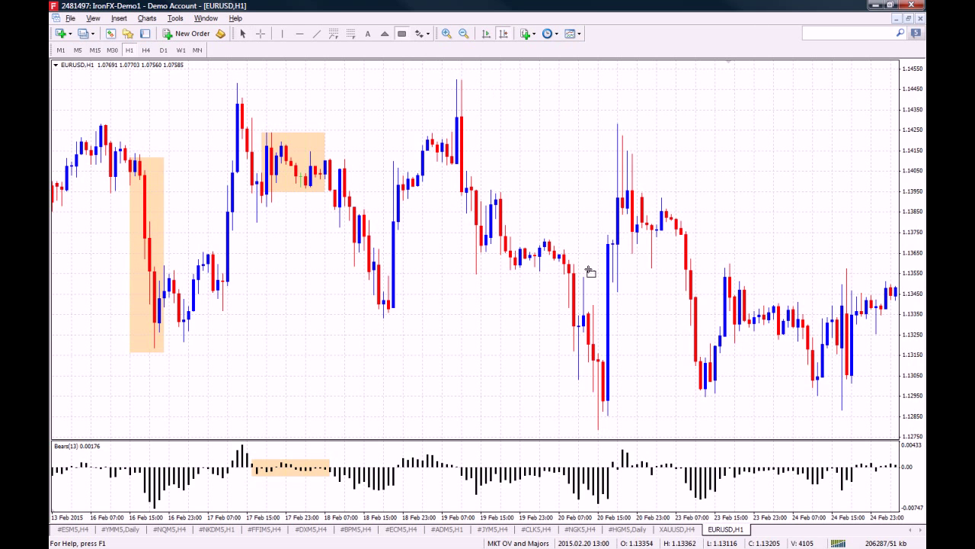
left_click_drag(669, 215, 699, 389)
left_click_drag(549, 249, 598, 406)
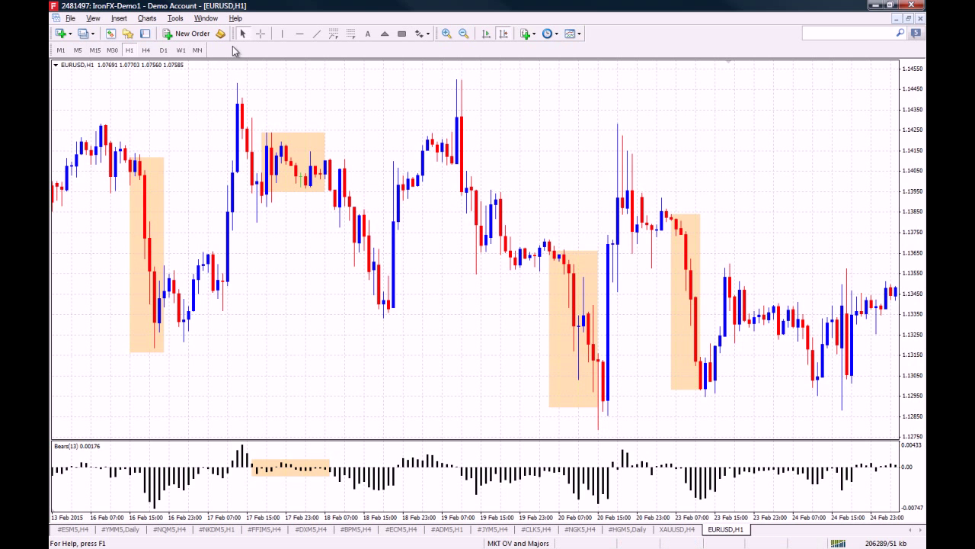
Box the matching deep Bears Power bars for 16, 20 and 23 Feb in orange
left_click(401, 33)
left_click_drag(139, 474, 160, 509)
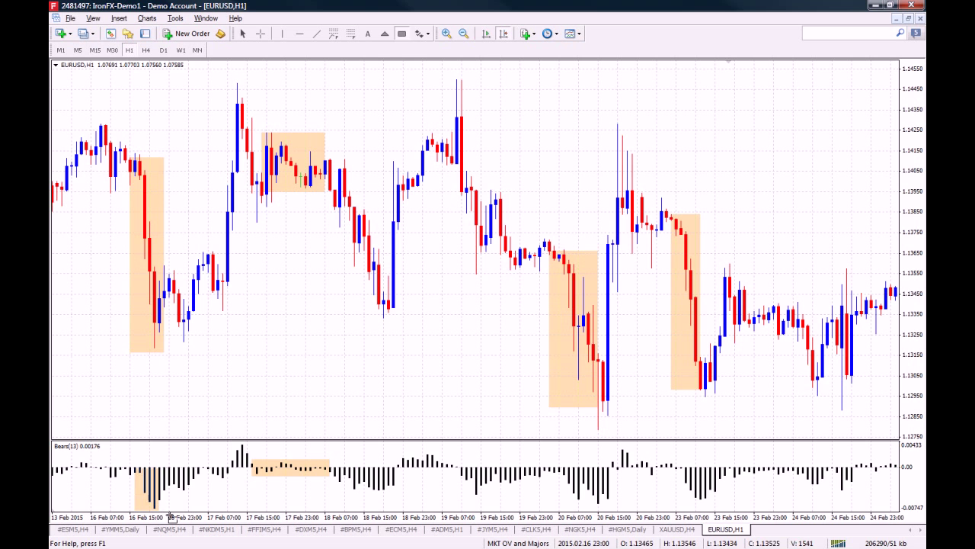
left_click(402, 33)
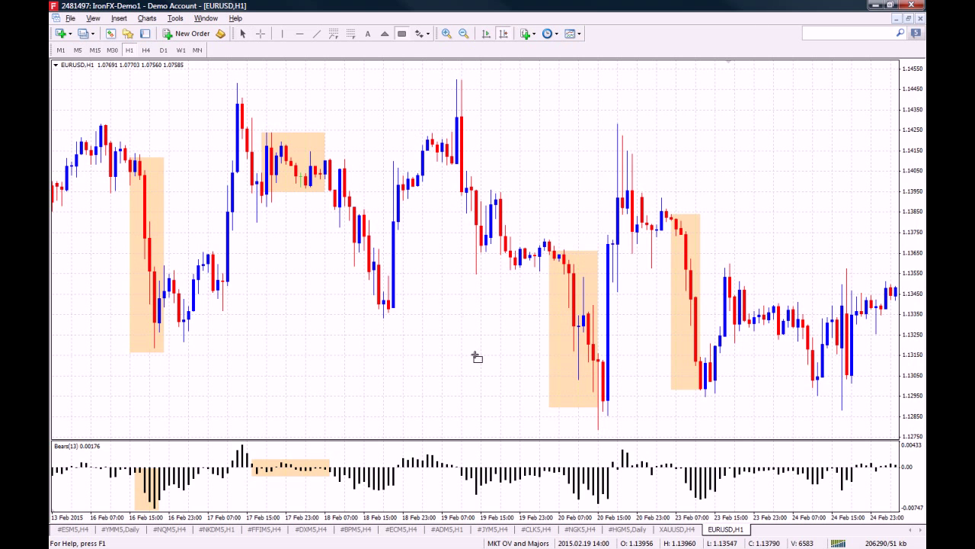
mouse_move(553, 460)
left_mouse_down()
mouse_move(584, 498)
mouse_move(608, 506)
left_mouse_up()
left_click(401, 34)
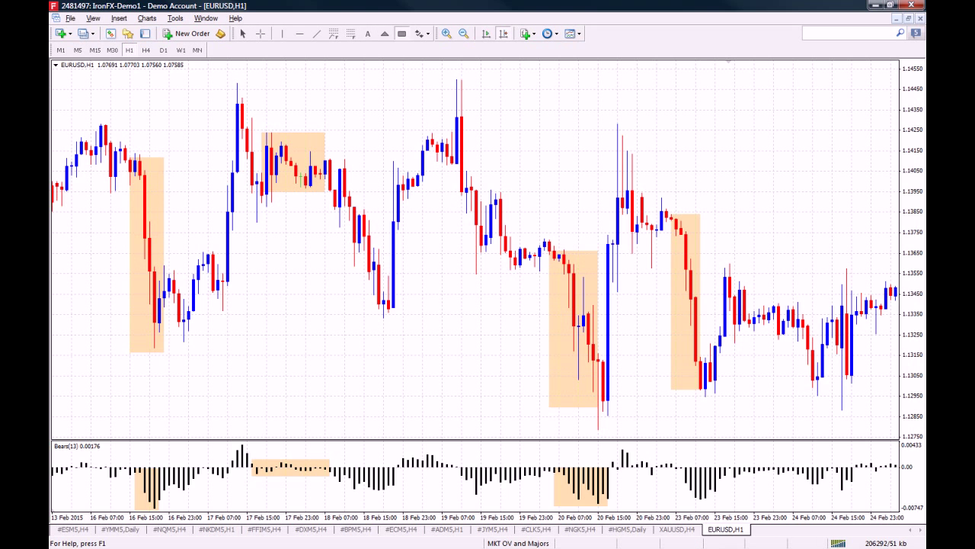
left_click_drag(688, 492, 730, 505)
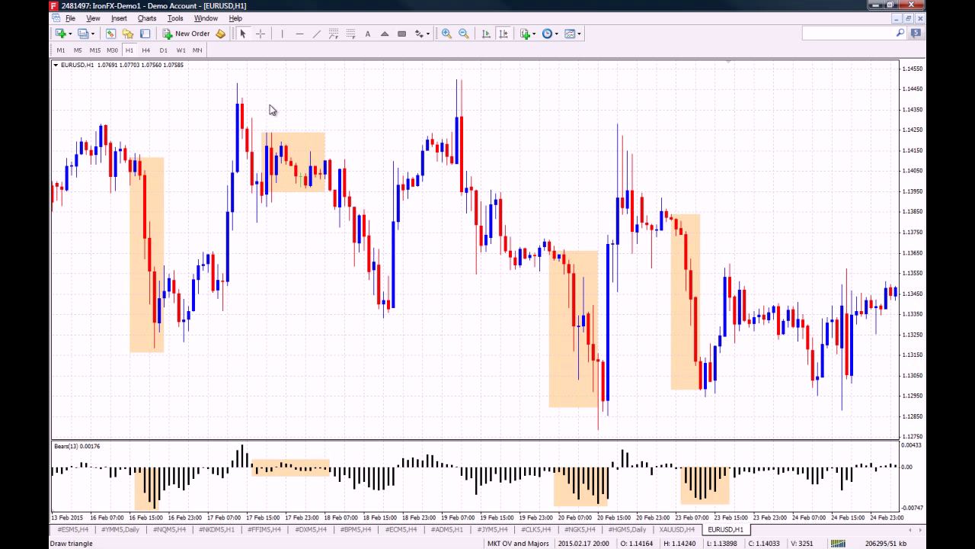
left_click(300, 34)
Replace the full-width horizontal line at 1.13914 with a short trend line across the 16 Feb drop
left_click(113, 198)
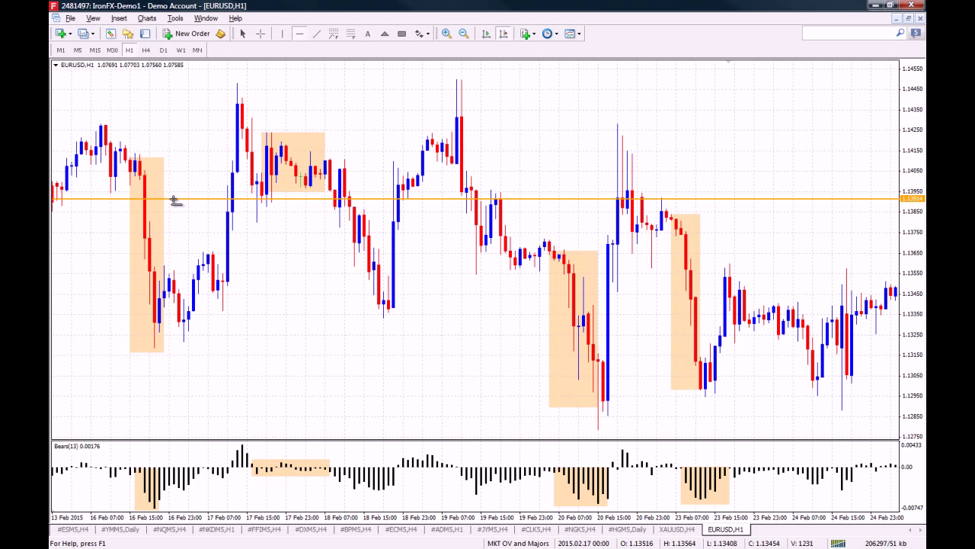
key("BackSpace")
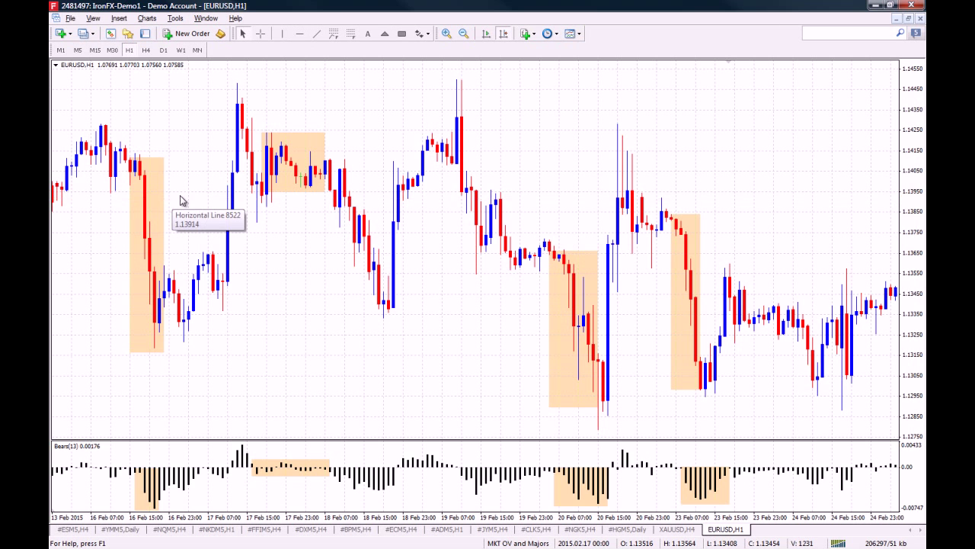
left_click(317, 35)
left_click_drag(97, 195, 186, 196)
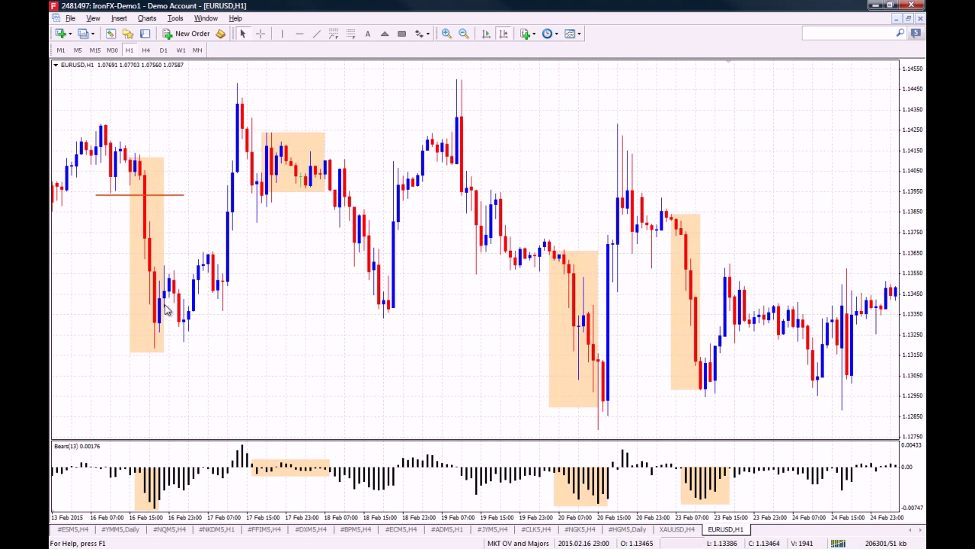
mouse_move(139, 499)
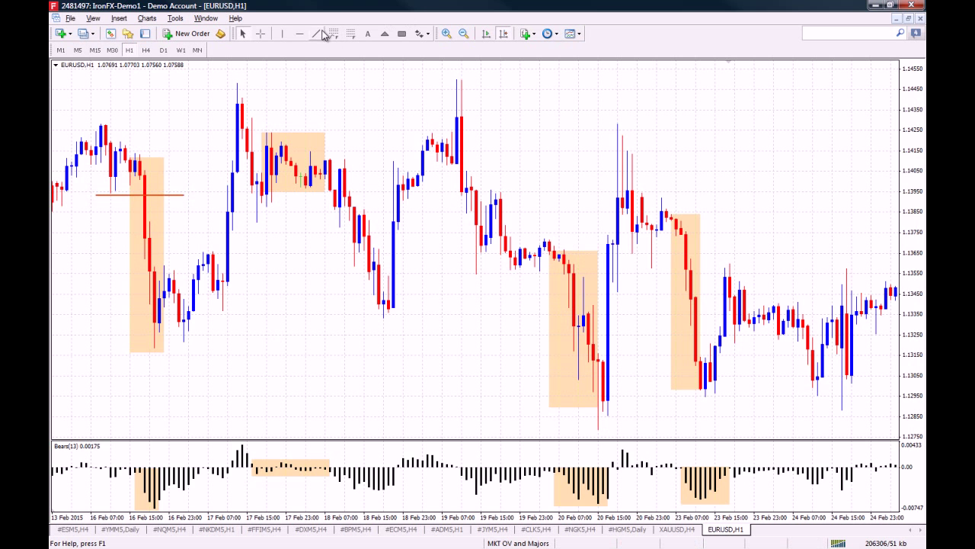
Place a vertical line at 17 Feb 06:00, then draw a short level line across the 20 Feb zone
left_click(287, 35)
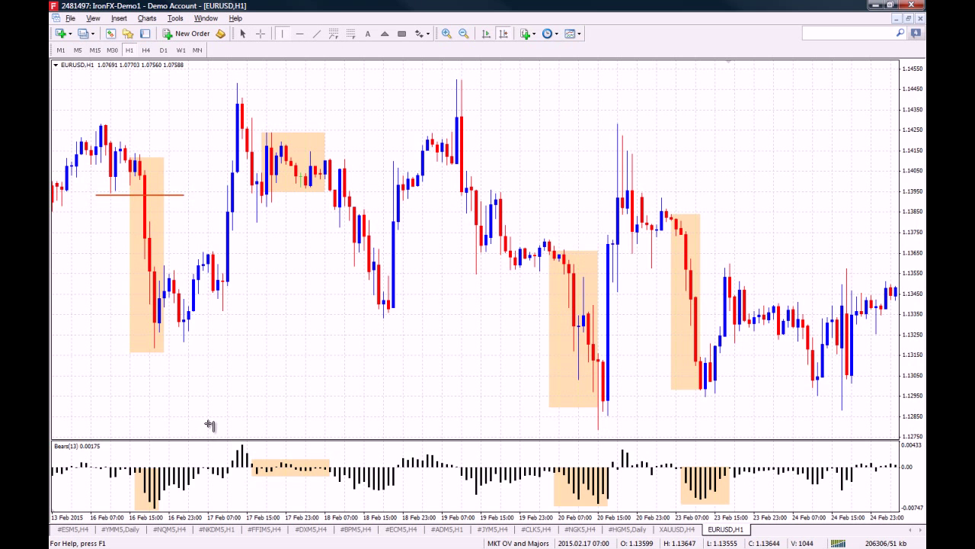
left_click(206, 425)
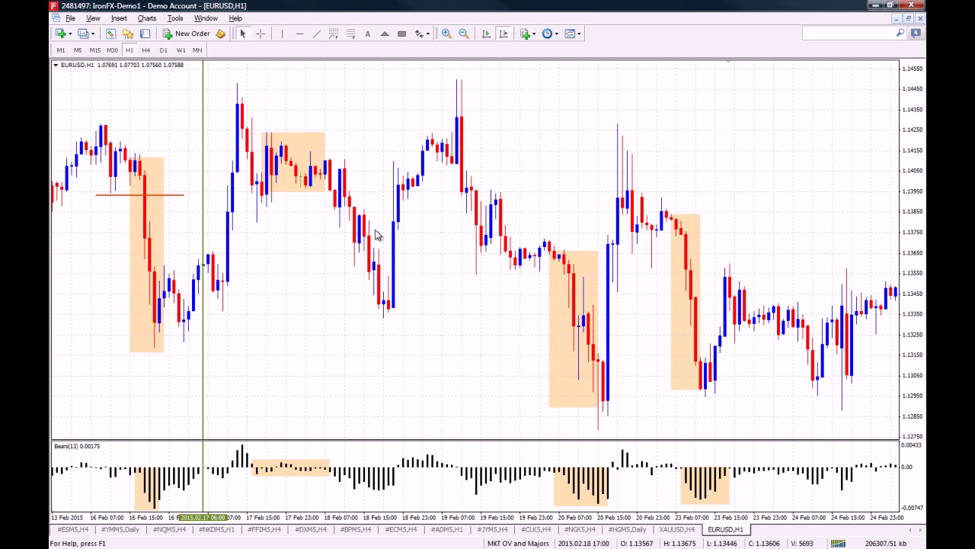
middle_click(157, 251)
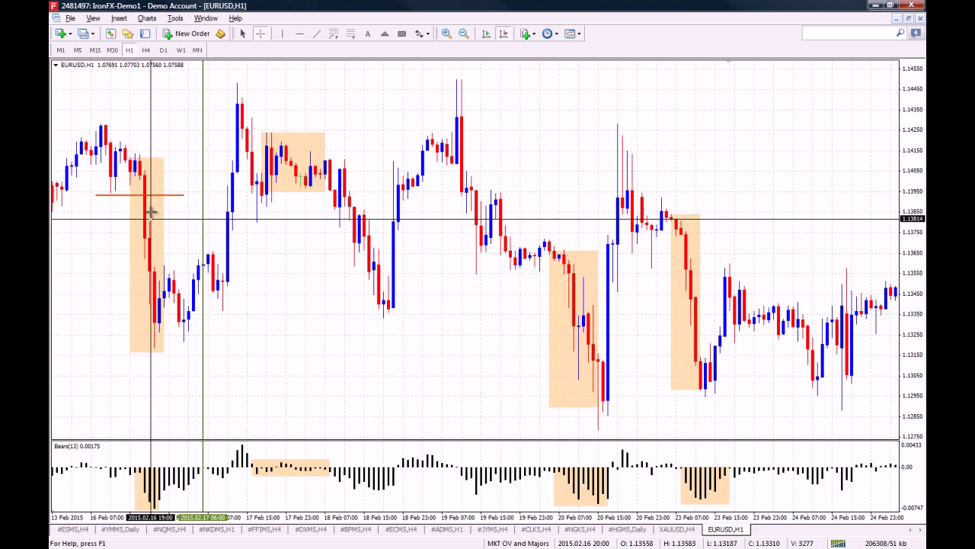
left_click_drag(141, 194, 204, 268)
scroll(447, 403, "down", 3)
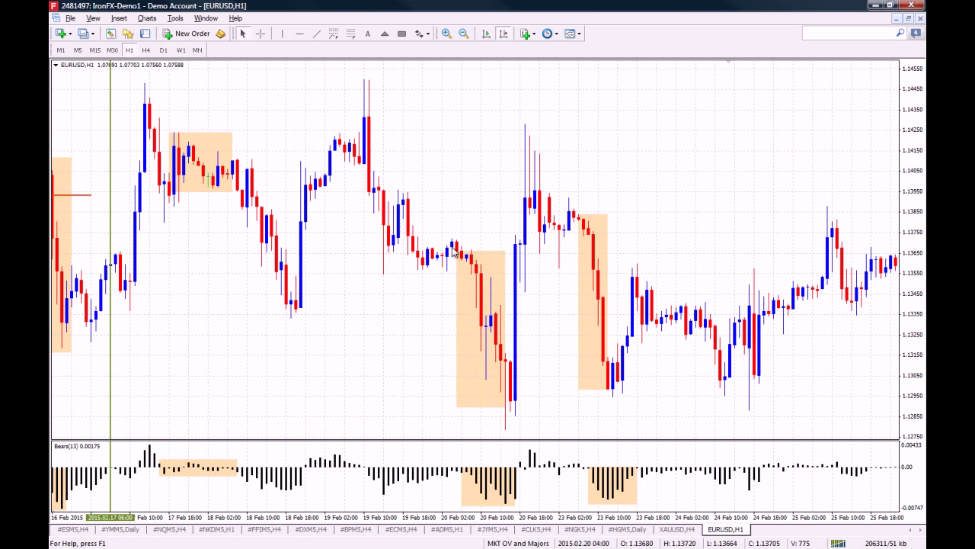
left_click(317, 34)
left_click_drag(432, 280, 500, 279)
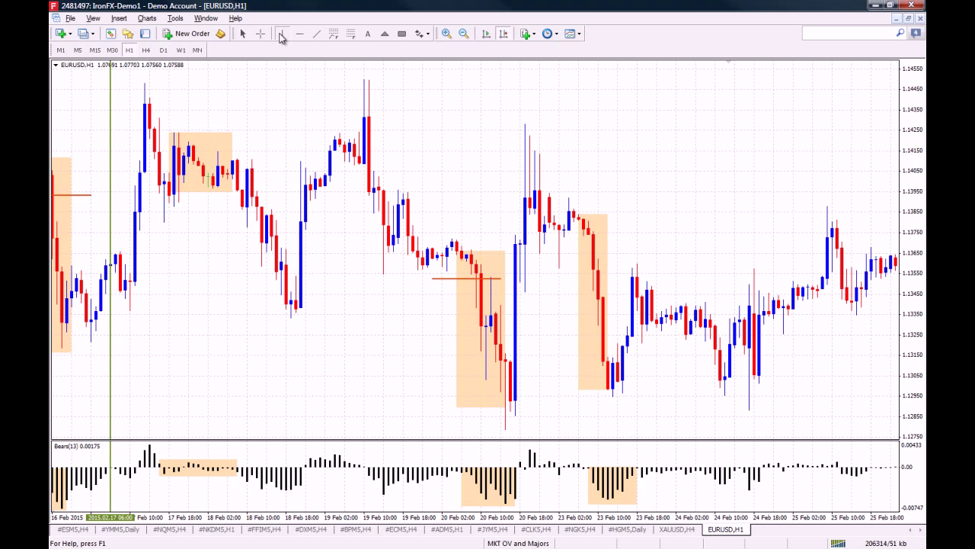
Replace the misplaced vertical line with one at 20 Feb 17:00 and measure to the level line
double_click(516, 457)
key("Delete")
left_click(282, 34)
left_click(516, 434)
double_click(514, 435)
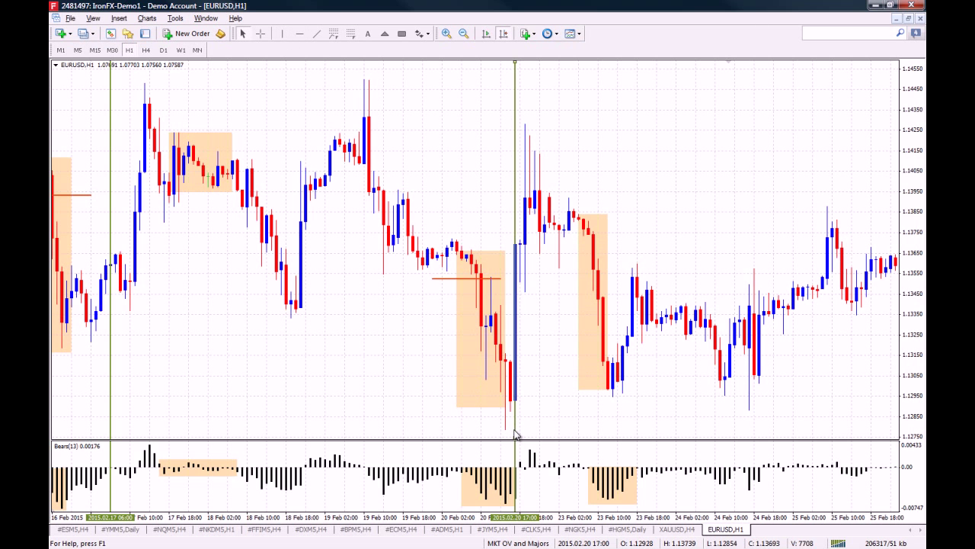
left_click_drag(517, 434, 516, 434)
middle_click(529, 368)
left_click_drag(519, 359, 480, 279)
scroll(663, 207, "down", 3)
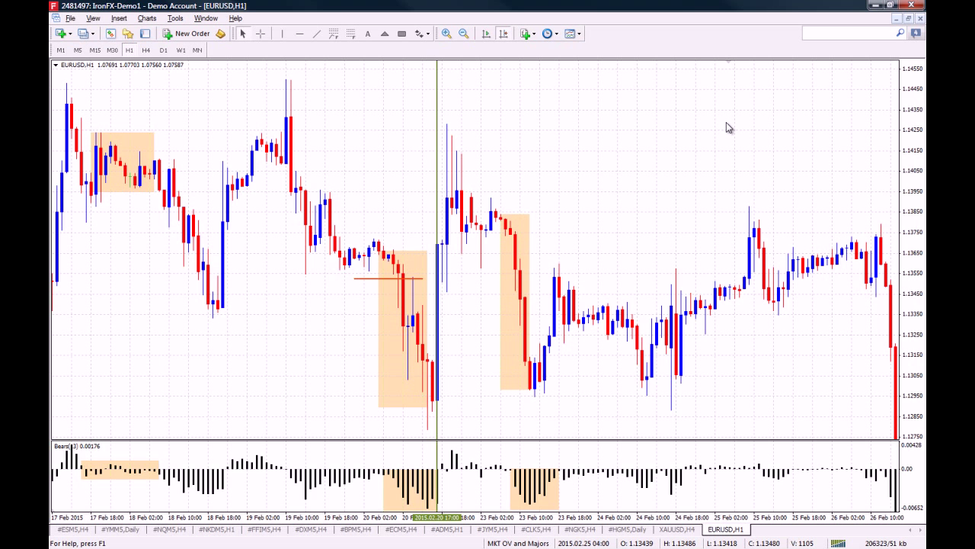
Place a vertical marker line at the 26 Feb 14:00 signal bar
scroll(725, 121, "down", 7)
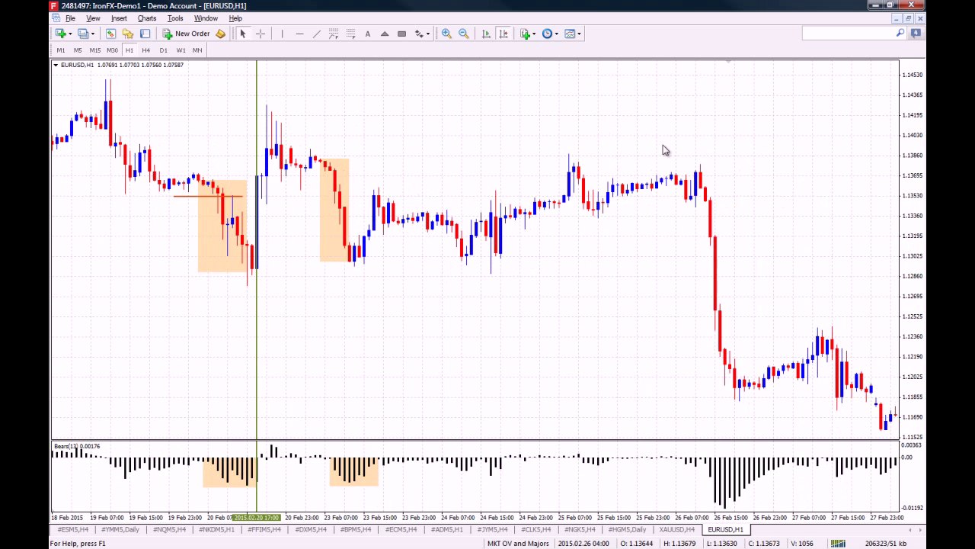
scroll(764, 159, "down", 2)
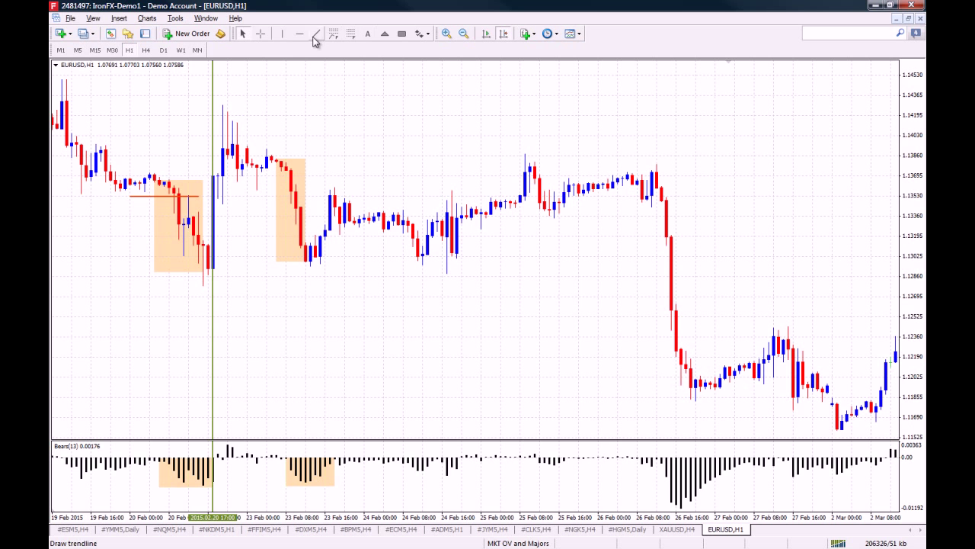
left_click(282, 33)
left_click_drag(710, 259, 668, 251)
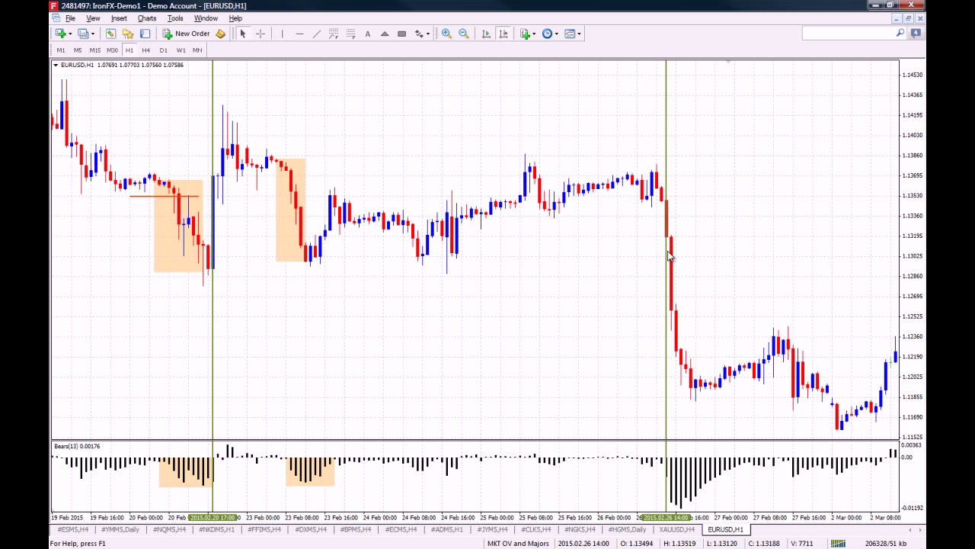
Draw a short horizontal red line near 1.1300 across the 26 Feb drop
left_click(316, 34)
left_click_drag(642, 262, 757, 263)
scroll(801, 224, "down", 6)
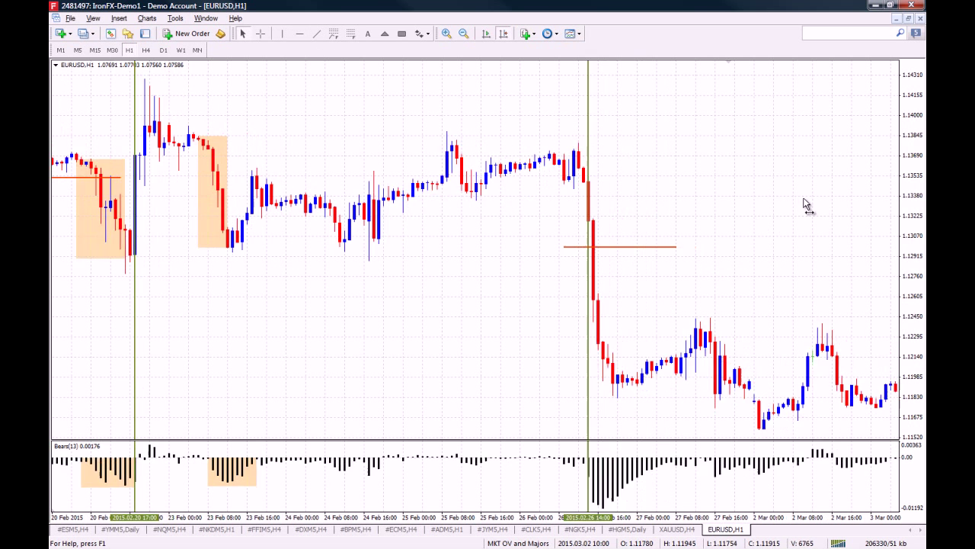
scroll(783, 213, "down", 1)
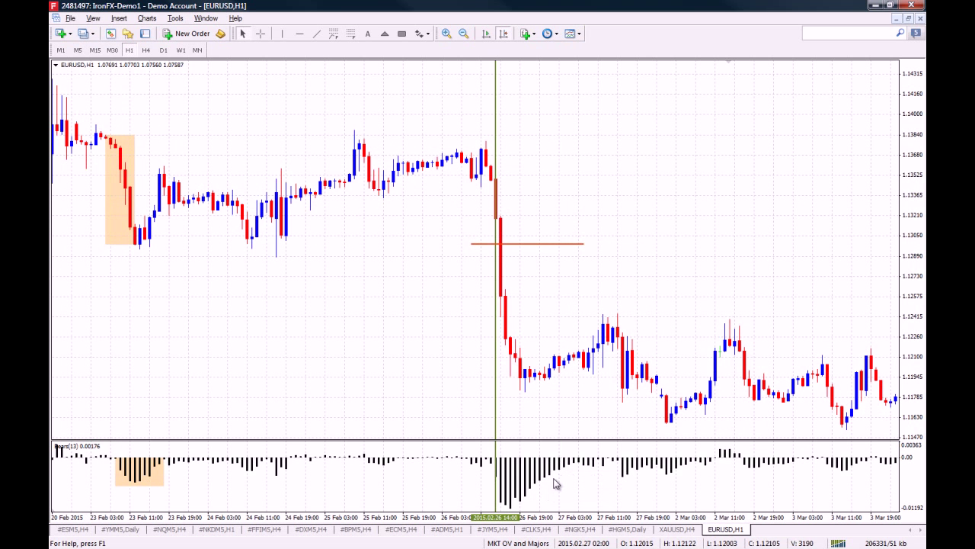
mouse_move(543, 490)
scroll(714, 290, "down", 3)
scroll(655, 292, "down", 3)
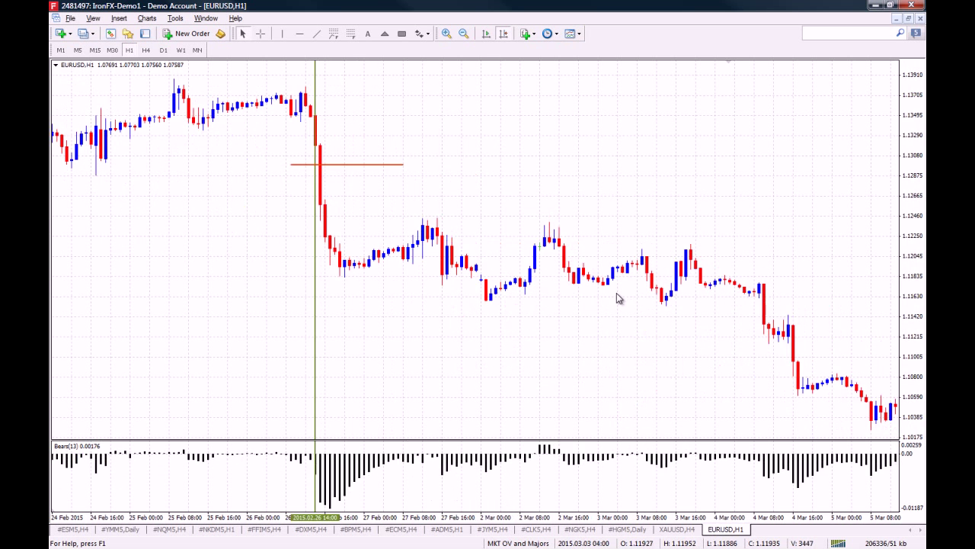
scroll(560, 451, "down", 3)
middle_click(512, 453)
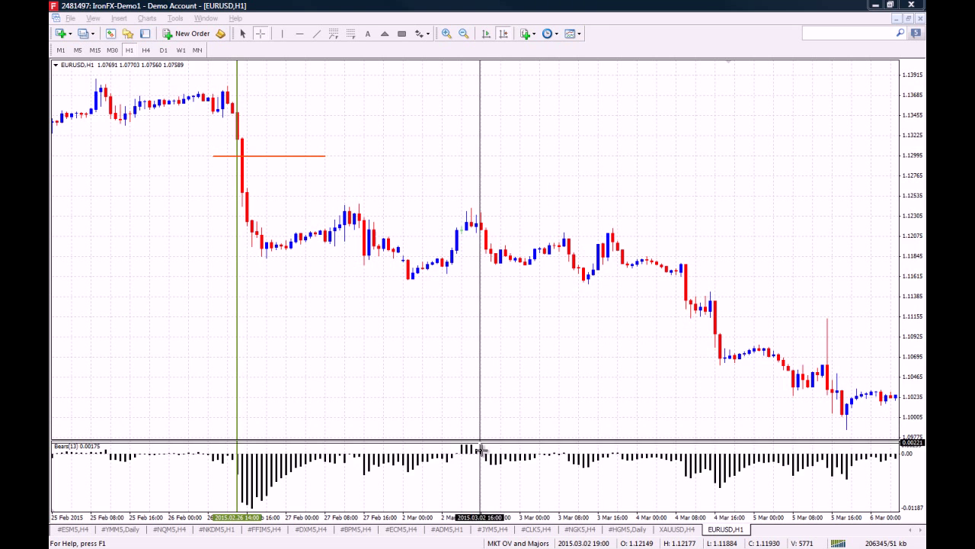
left_click(554, 381)
scroll(658, 351, "down", 5)
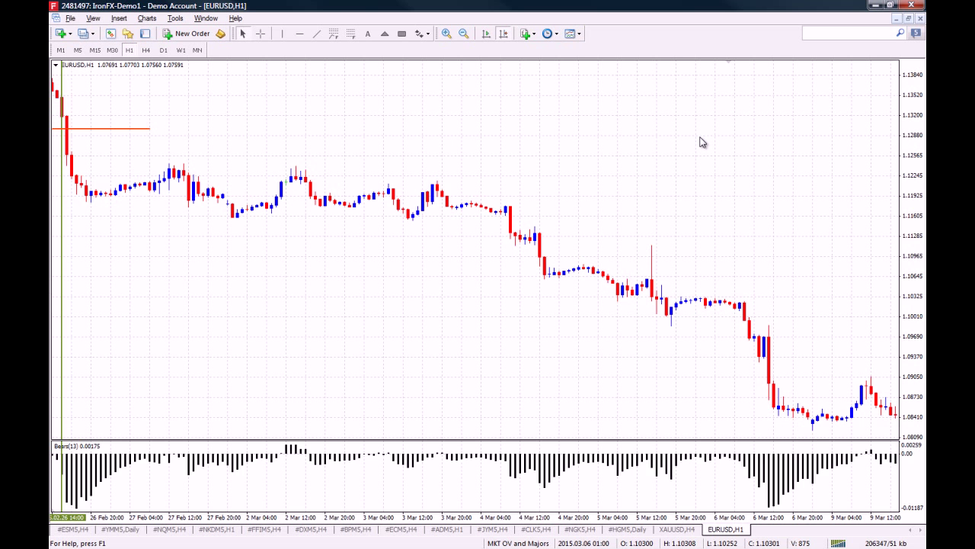
scroll(689, 145, "down", 2)
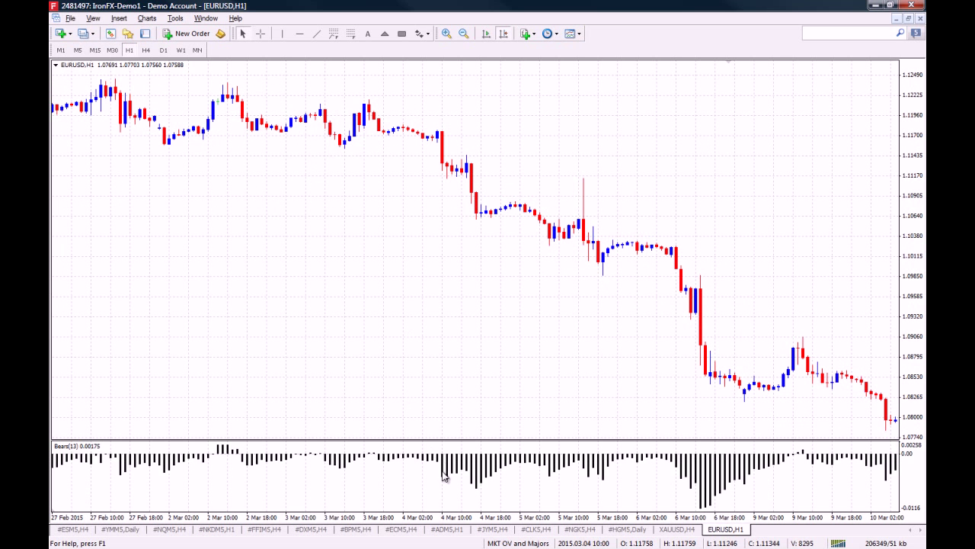
mouse_move(450, 477)
scroll(747, 297, "down", 2)
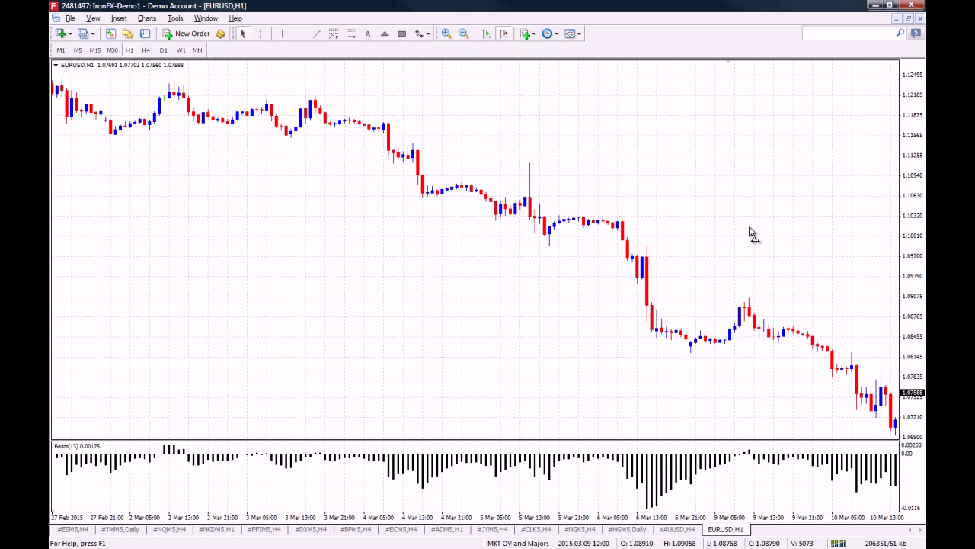
scroll(752, 233, "down", 6)
scroll(640, 247, "down", 8)
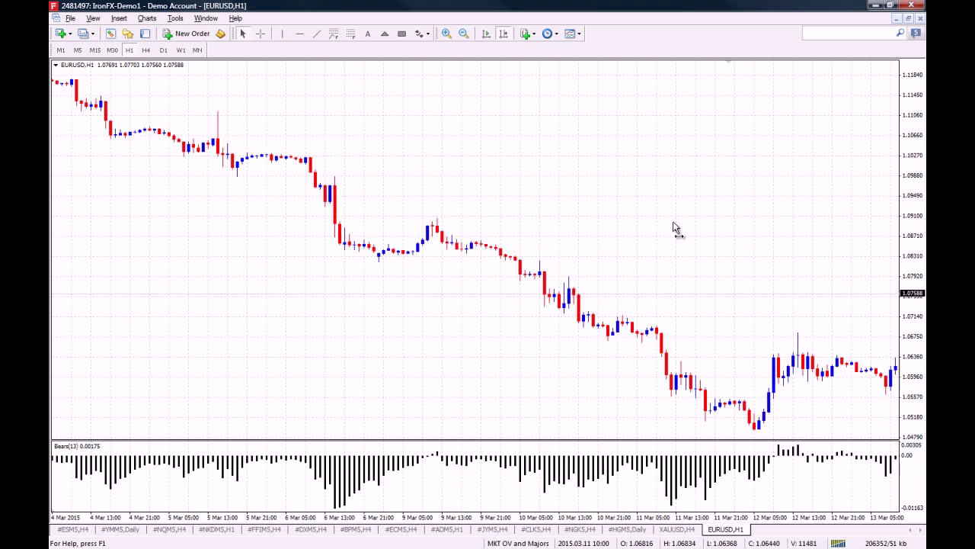
scroll(735, 200, "down", 2)
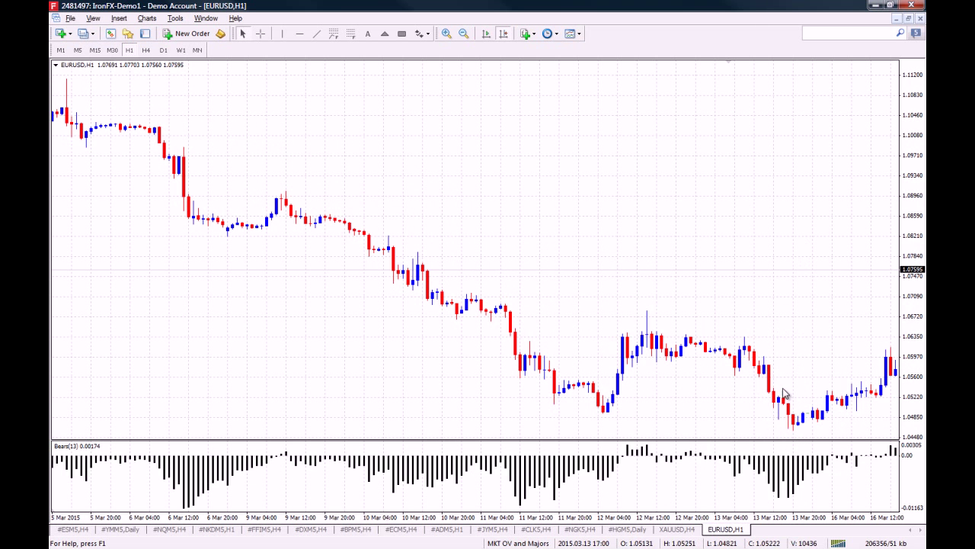
scroll(816, 301, "down", 2)
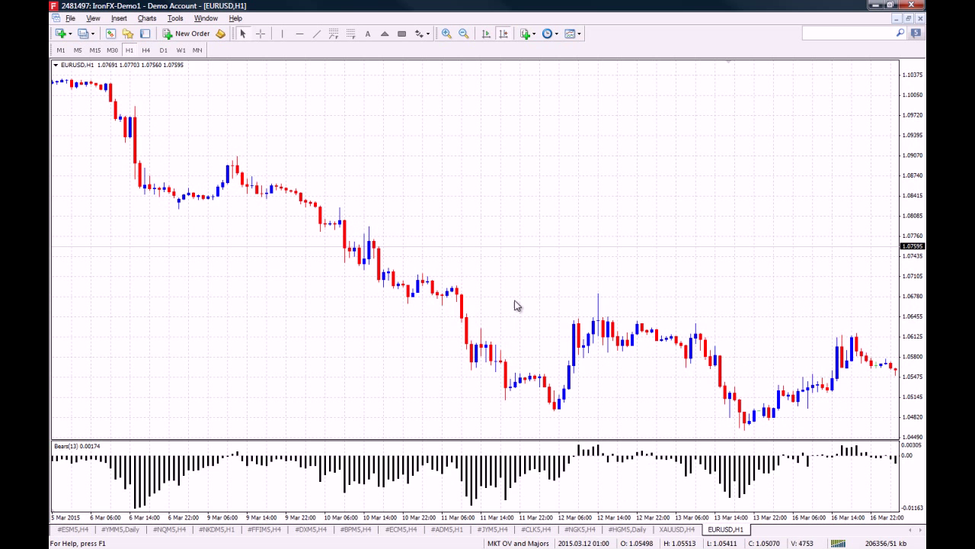
left_click(401, 33)
Box the 12–13 Mar Bears Power bars and price bars in orange
left_click_drag(570, 445, 679, 471)
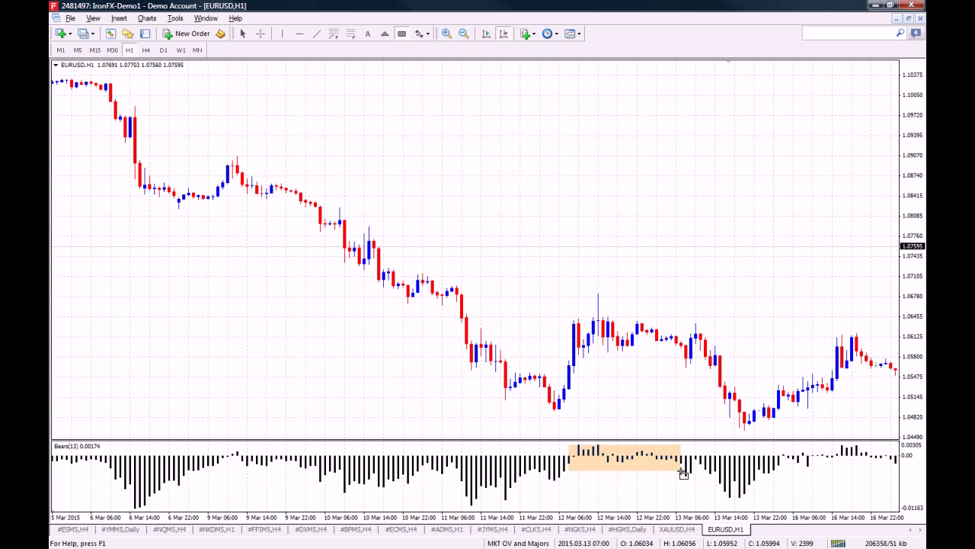
left_click(405, 36)
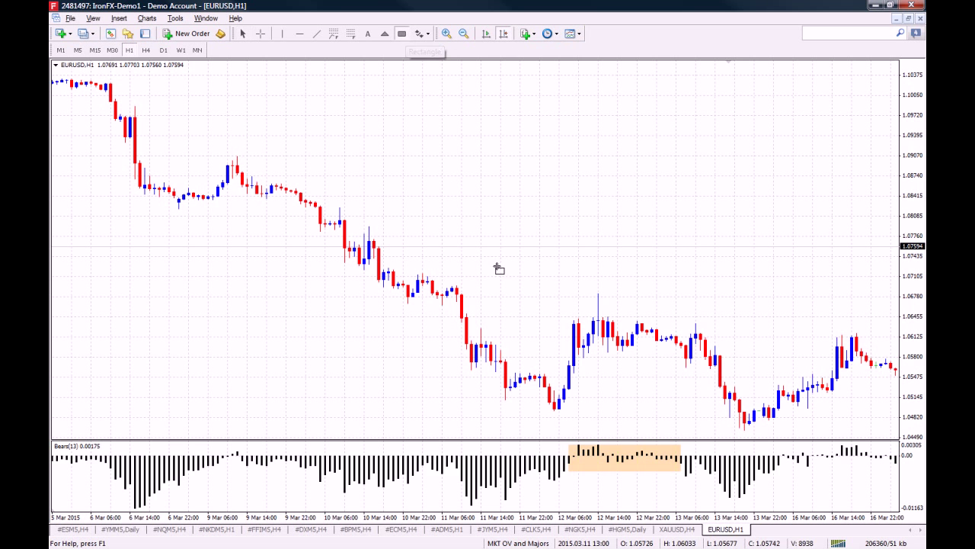
left_click_drag(564, 308, 691, 355)
scroll(788, 259, "down", 5)
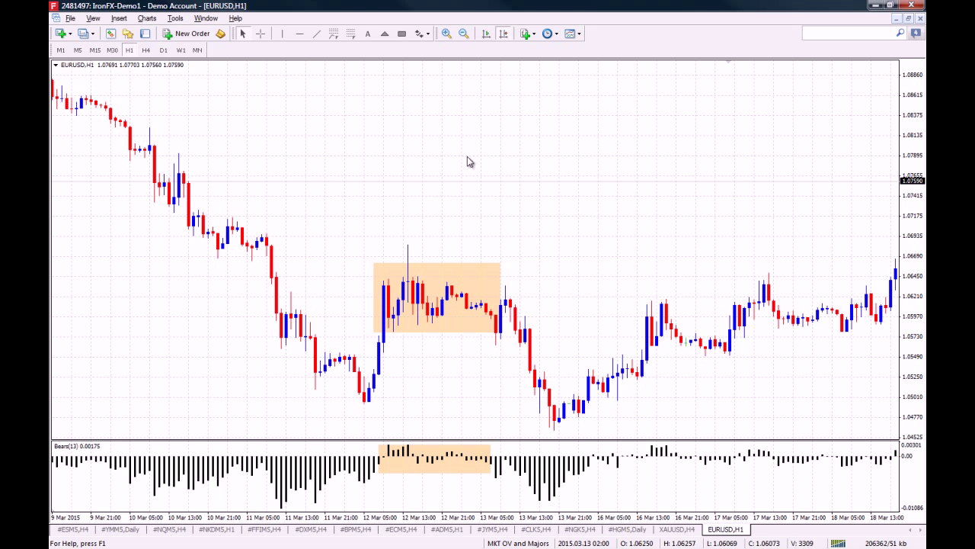
Draw an orange rectangle over the flat 16–18 Mar Bears Power bars
left_click(401, 33)
left_click_drag(602, 451, 890, 475)
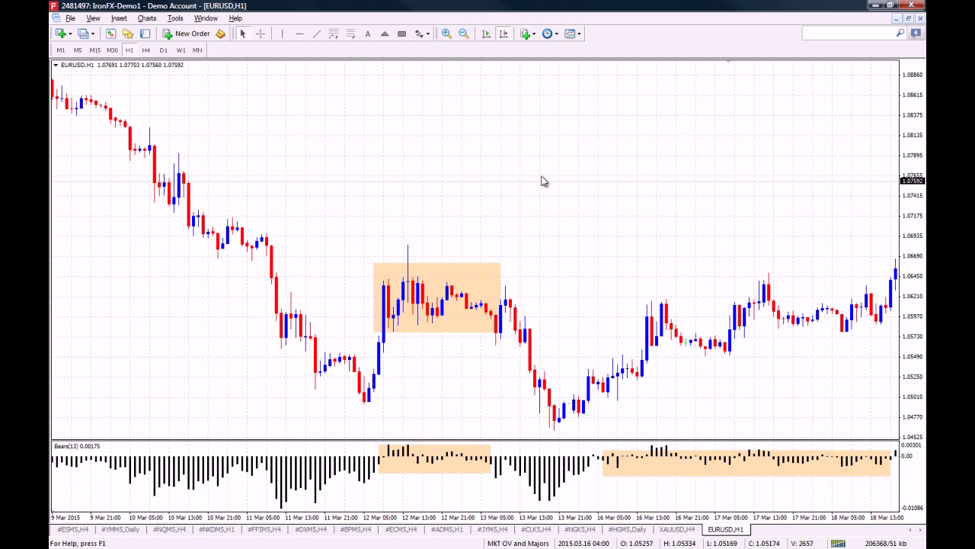
scroll(744, 142, "left", 5)
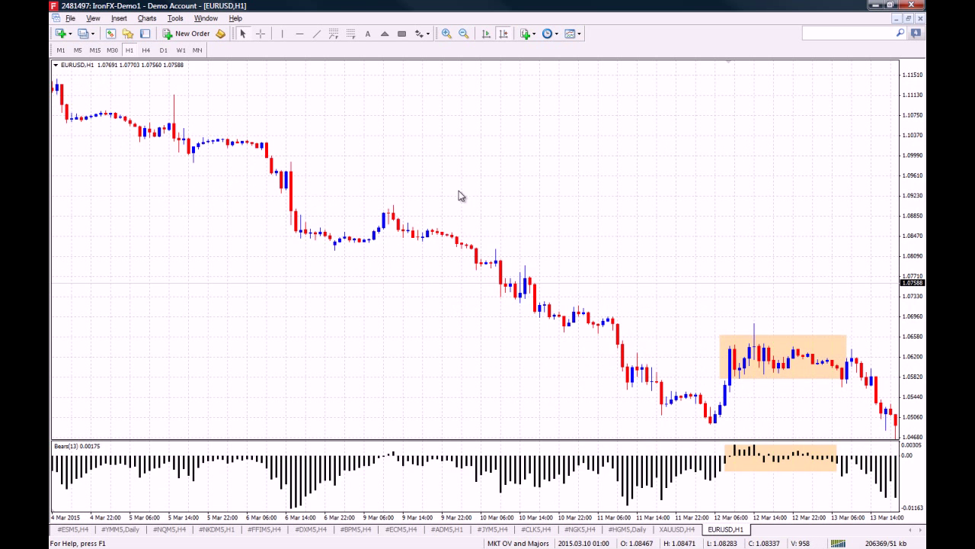
scroll(358, 180, "right", 5)
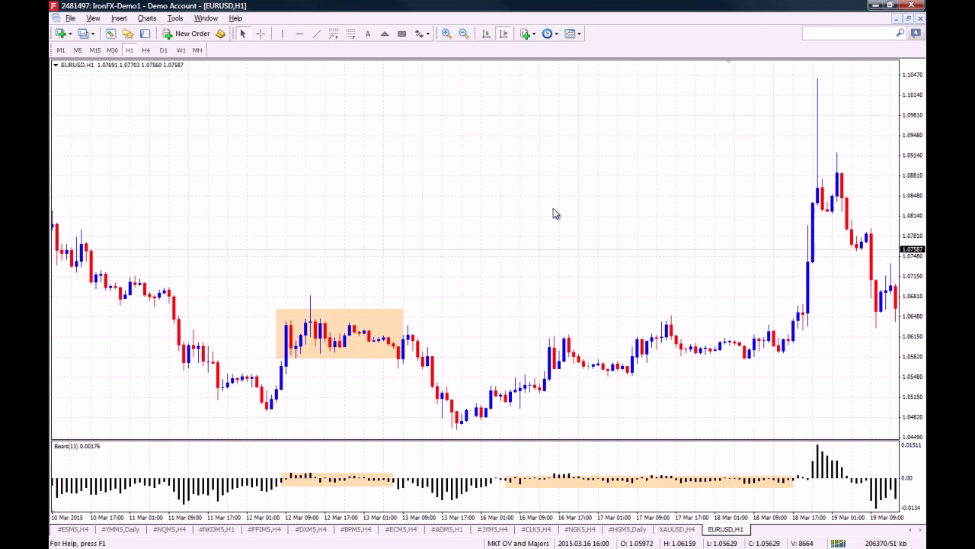
scroll(558, 218, "right", 3)
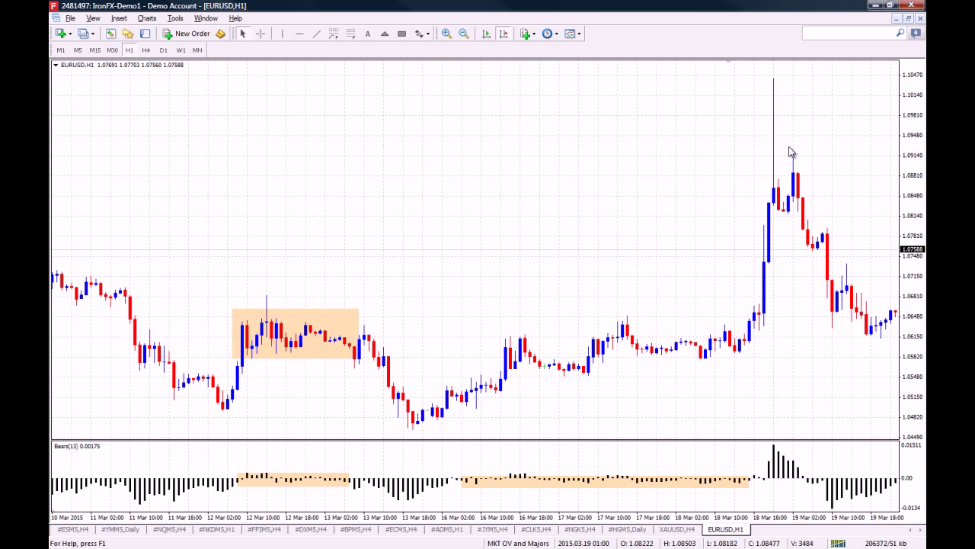
Read dates with the crosshair and drag the chart to bring bars up to 25 Mar into view
middle_click(777, 330)
key("Escape")
left_click_drag(716, 148, 533, 150)
left_click_drag(799, 304, 668, 344)
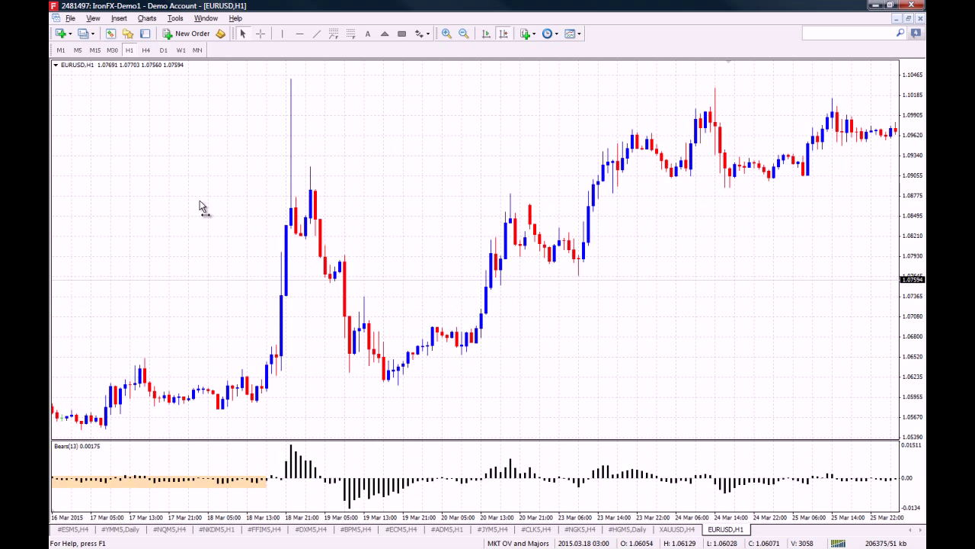
scroll(549, 218, "up", 10)
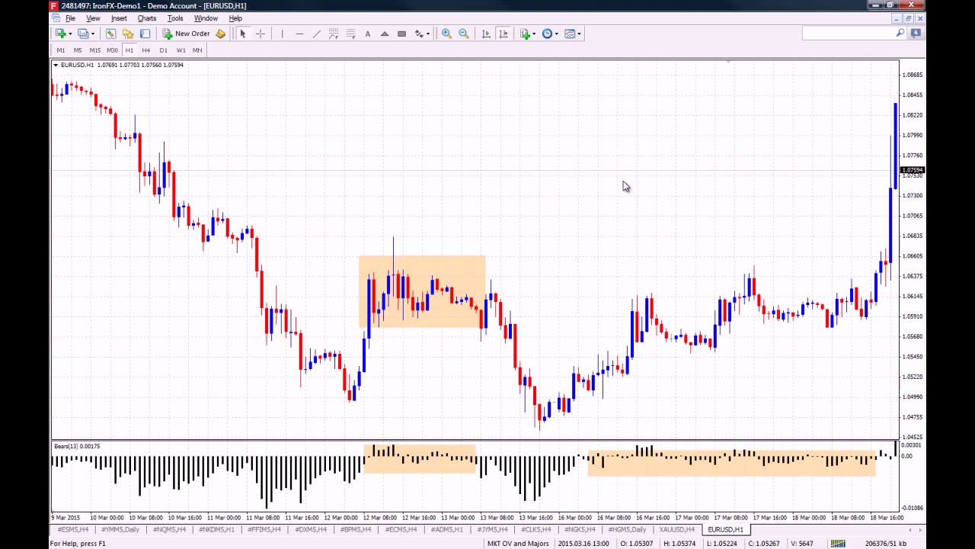